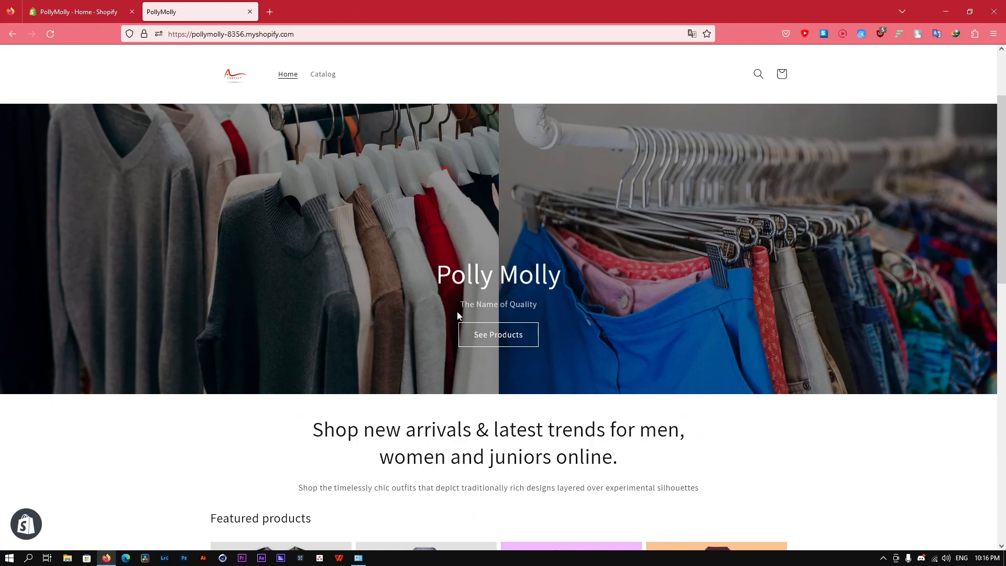
# Step: Look over the storefront home page, then open the Online Store themes page in the Shopify admin
pyautogui.scroll(-2, 290, 284)
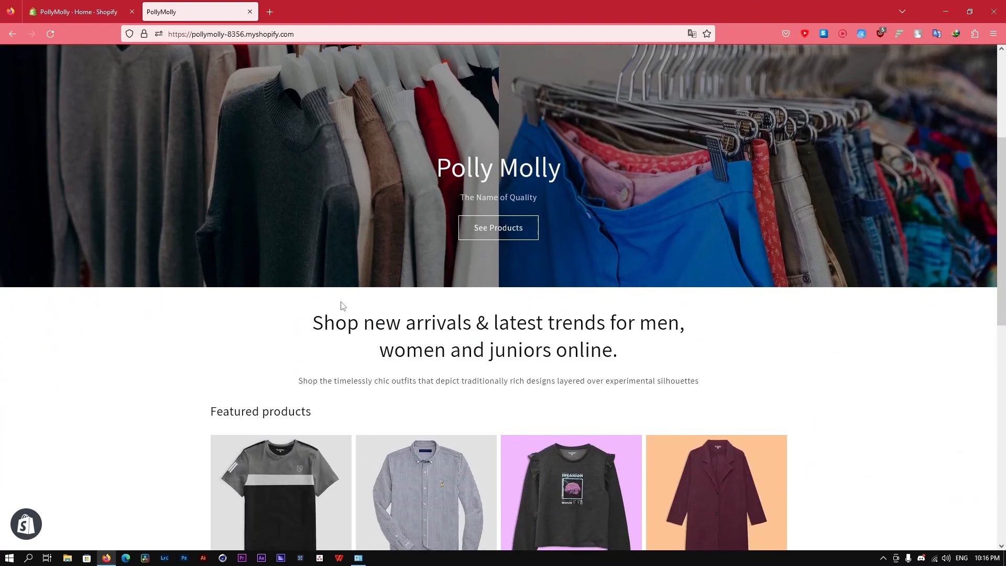
pyautogui.scroll(-2, 433, 394)
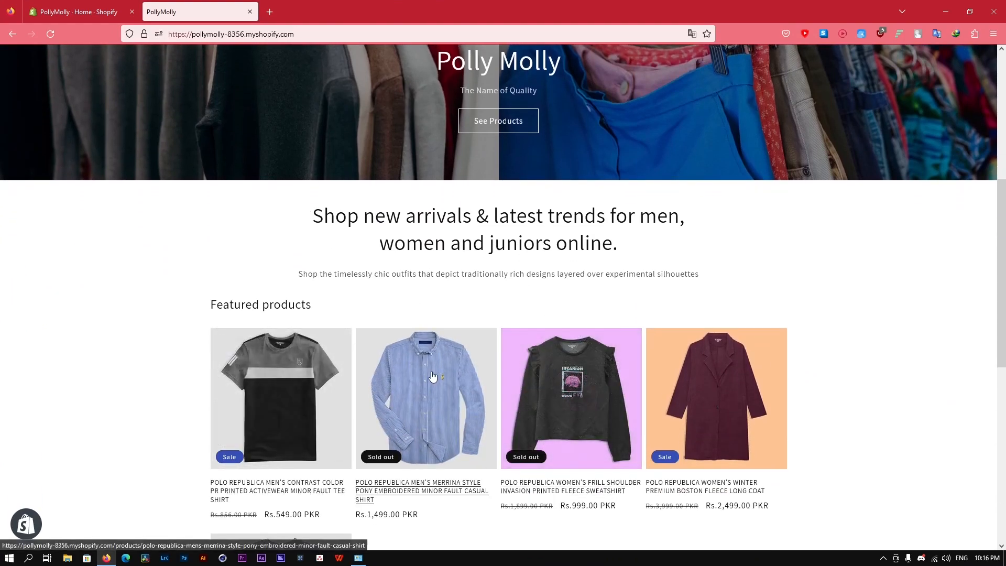
pyautogui.scroll(6, 432, 376)
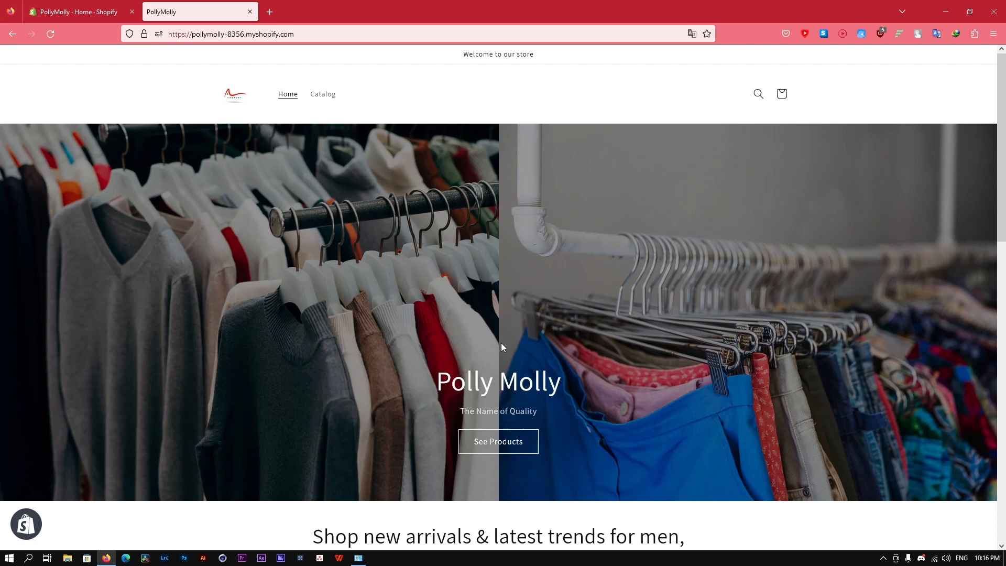
pyautogui.click(104, 6)
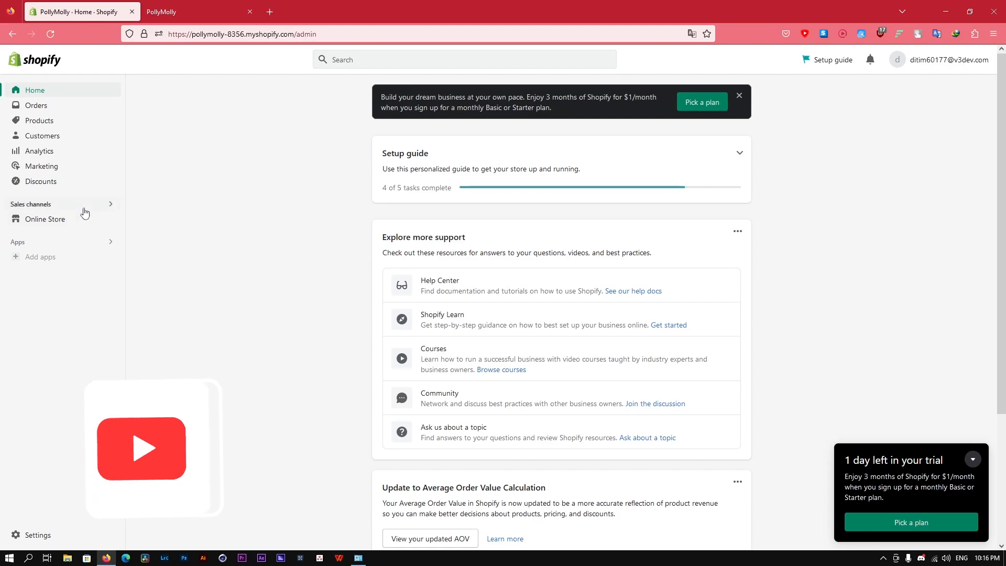
pyautogui.click(63, 226)
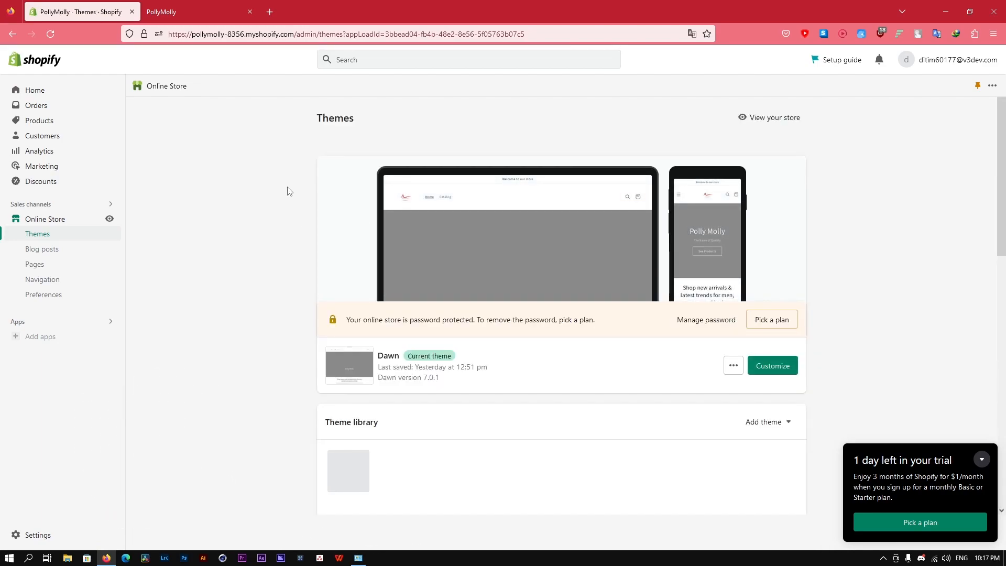
# Step: Open the current Dawn theme for customization after reviewing the theme library and the live storefront
pyautogui.scroll(-2, 207, 344)
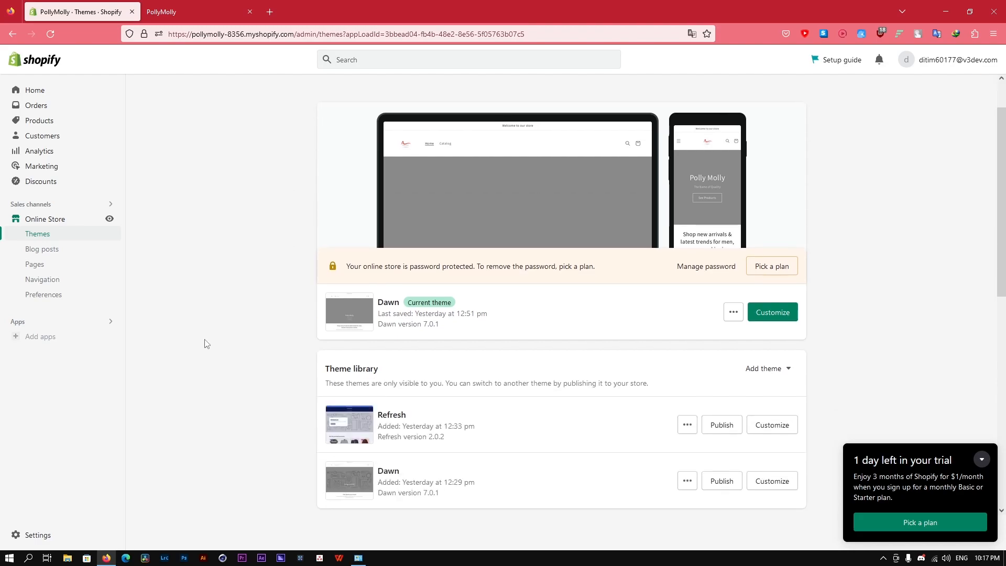
pyautogui.scroll(-2, 206, 344)
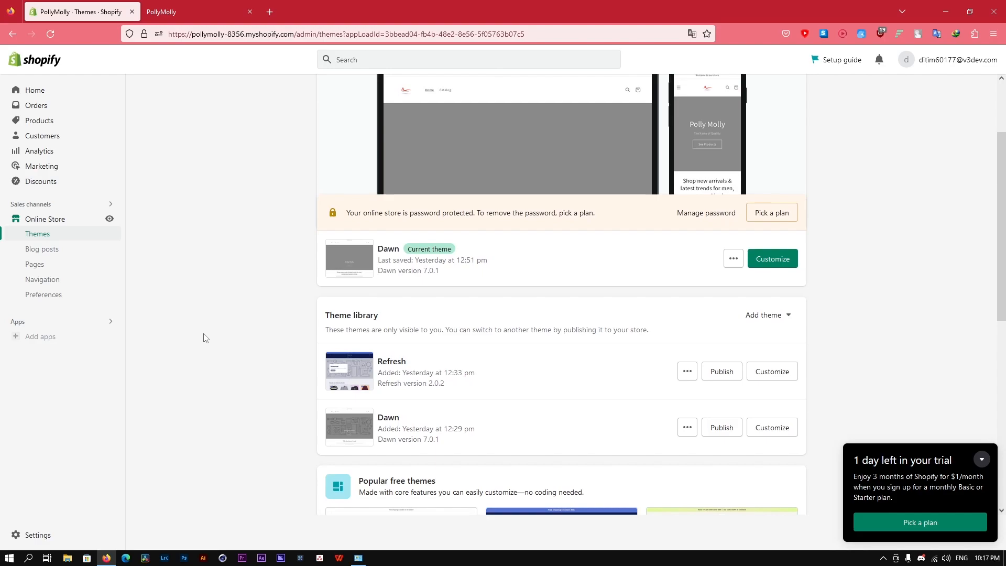
pyautogui.scroll(-2, 205, 338)
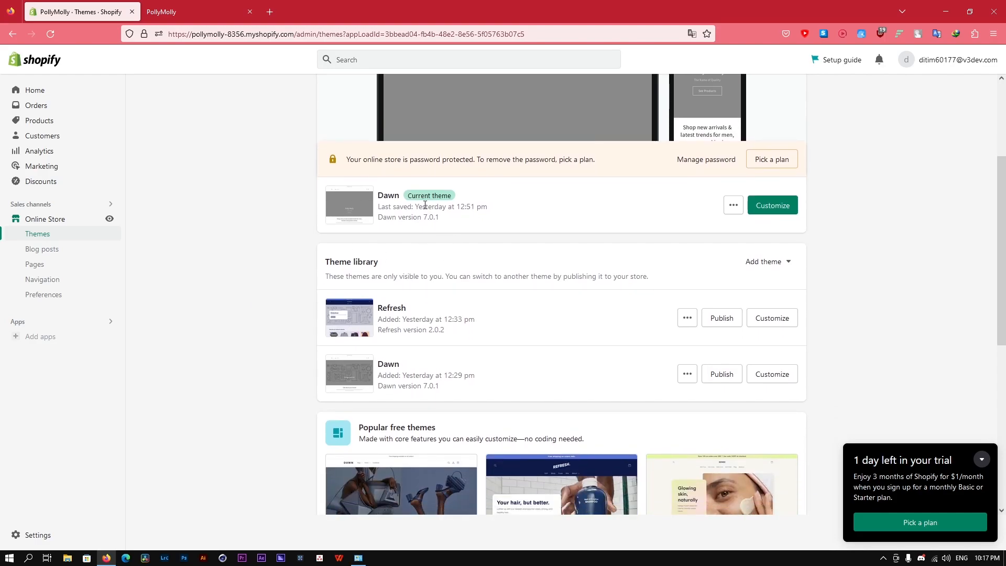
pyautogui.scroll(1, 474, 204)
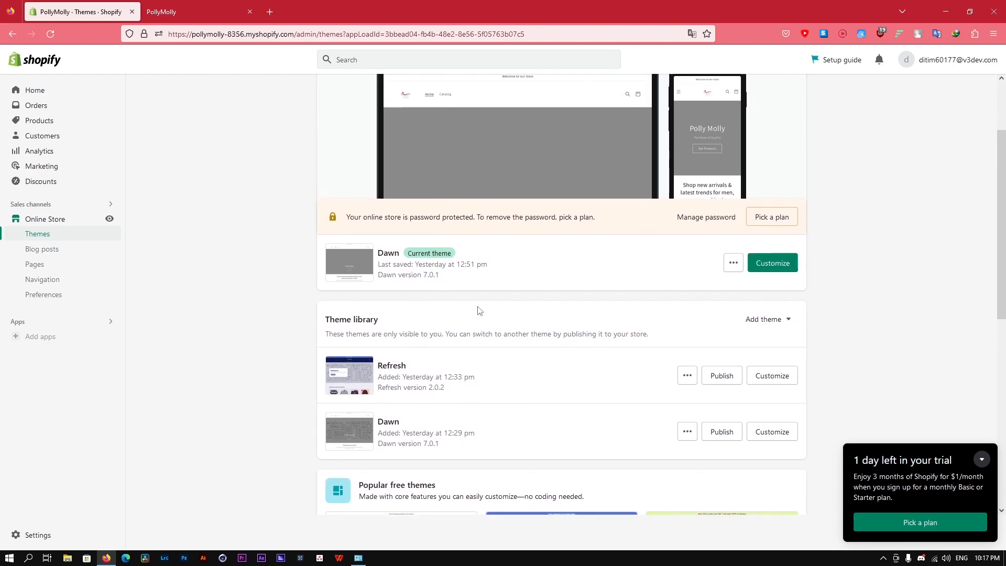
pyautogui.scroll(2, 476, 310)
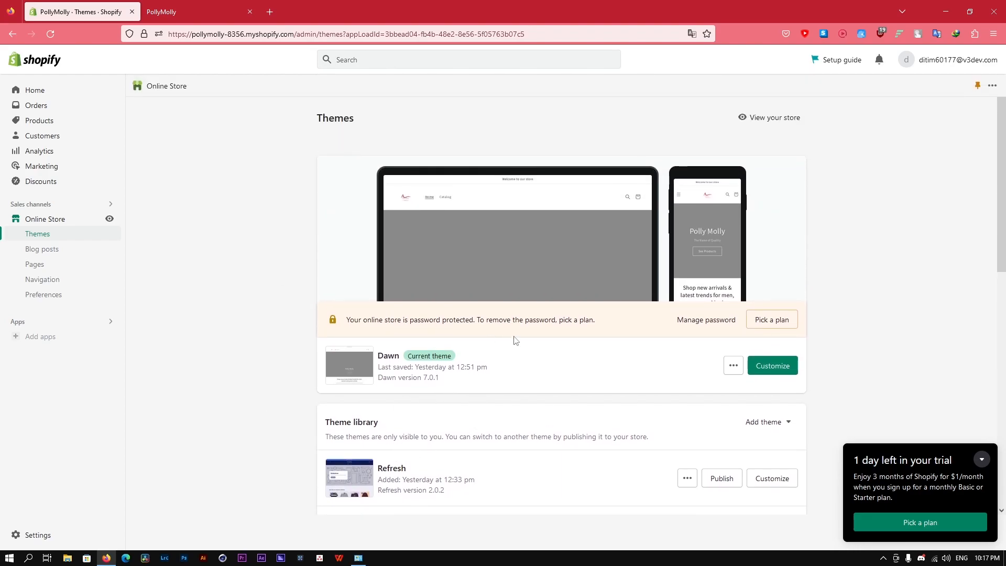
pyautogui.click(230, 10)
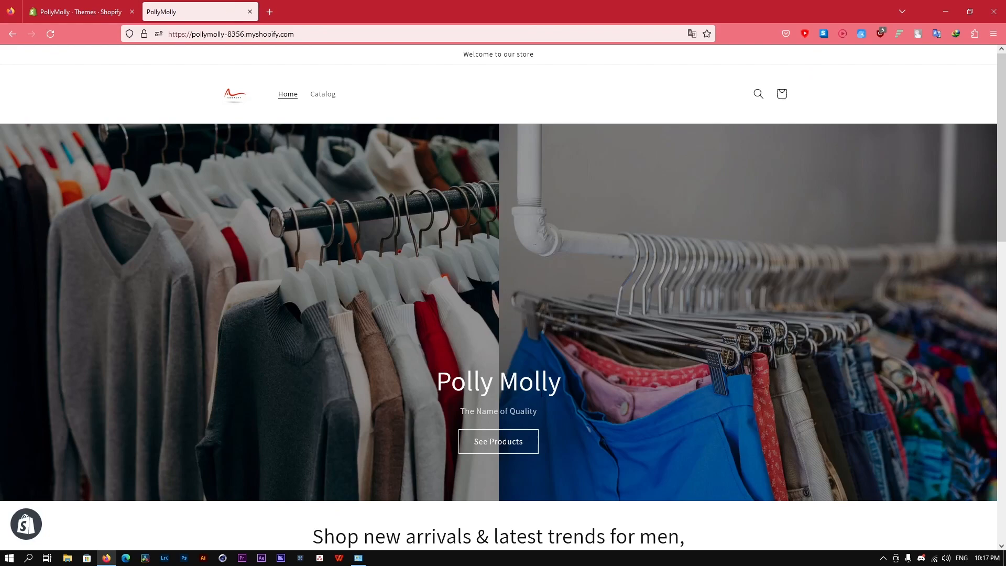
pyautogui.scroll(-5, 530, 399)
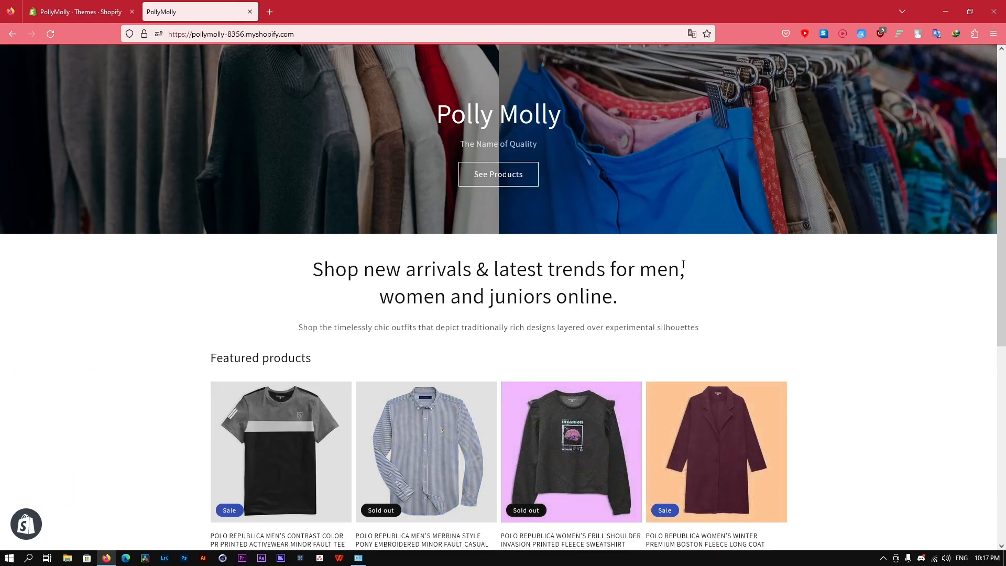
pyautogui.click(68, 8)
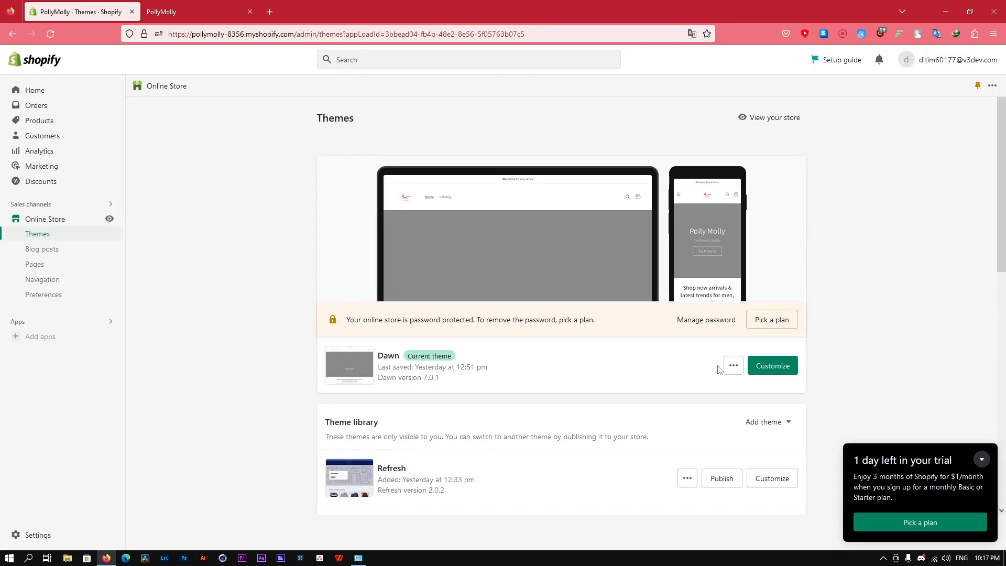
pyautogui.click(790, 367)
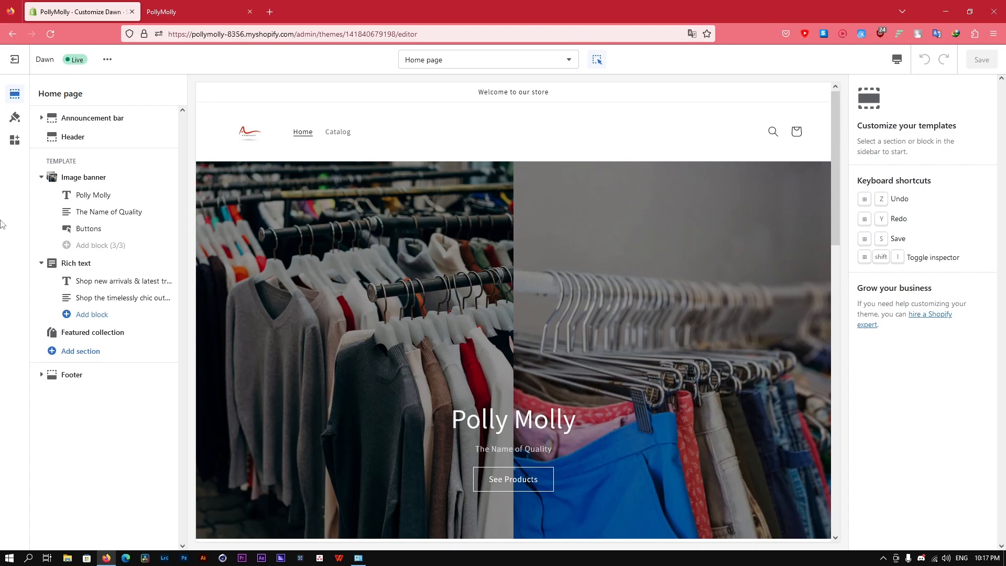
# Step: Open the typography section of the Dawn theme settings
pyautogui.click(13, 121)
pyautogui.scroll(-2, 128, 367)
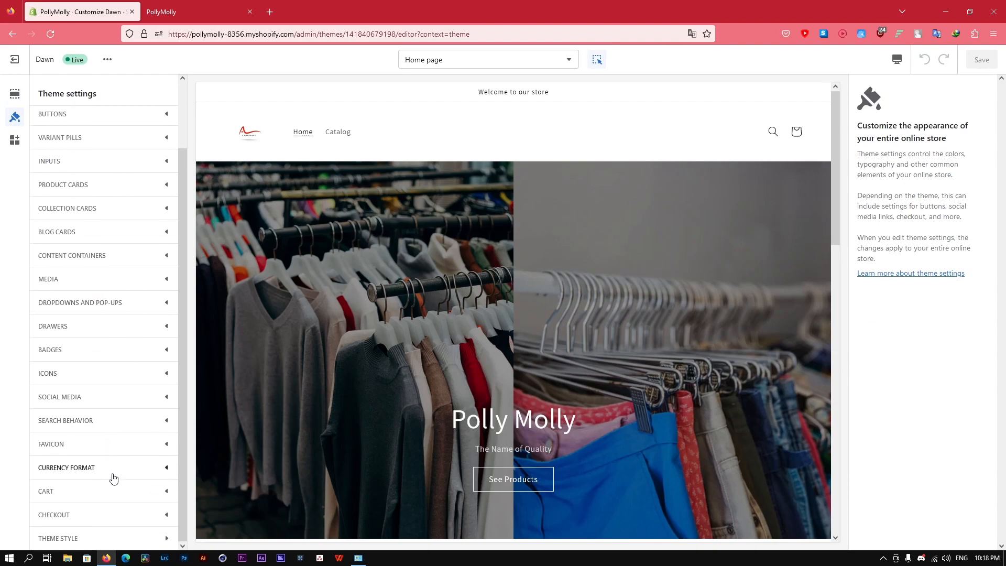
pyautogui.scroll(3, 104, 462)
pyautogui.click(107, 141)
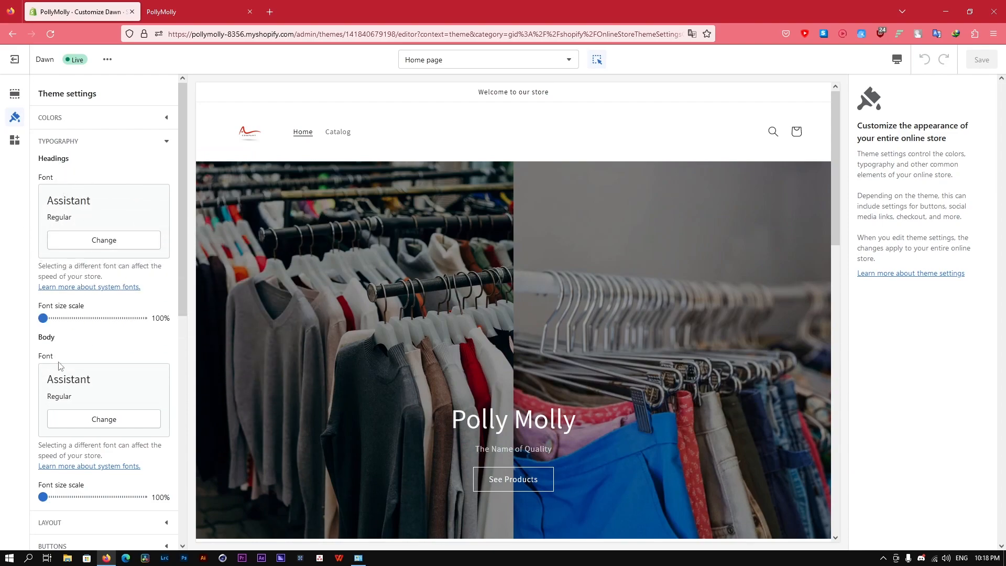
pyautogui.scroll(-5, 62, 348)
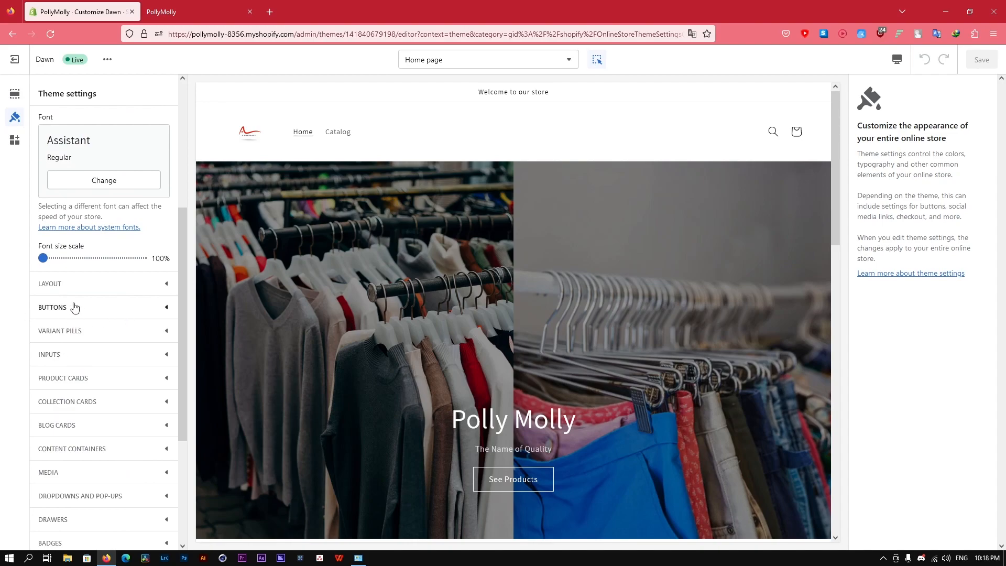
pyautogui.scroll(5, 89, 270)
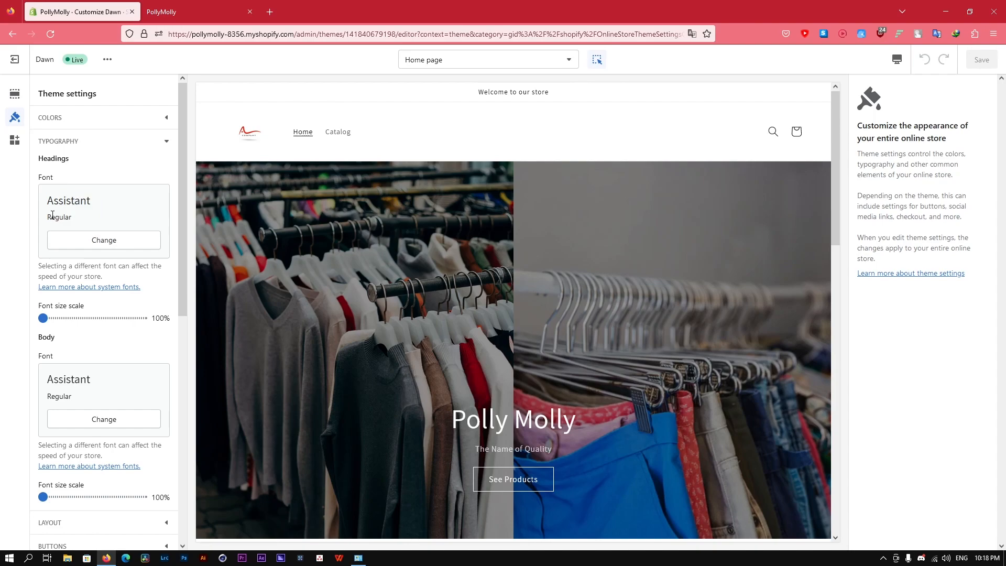
# Step: Open the font selection for the headings and load more fonts into the list
pyautogui.click(104, 243)
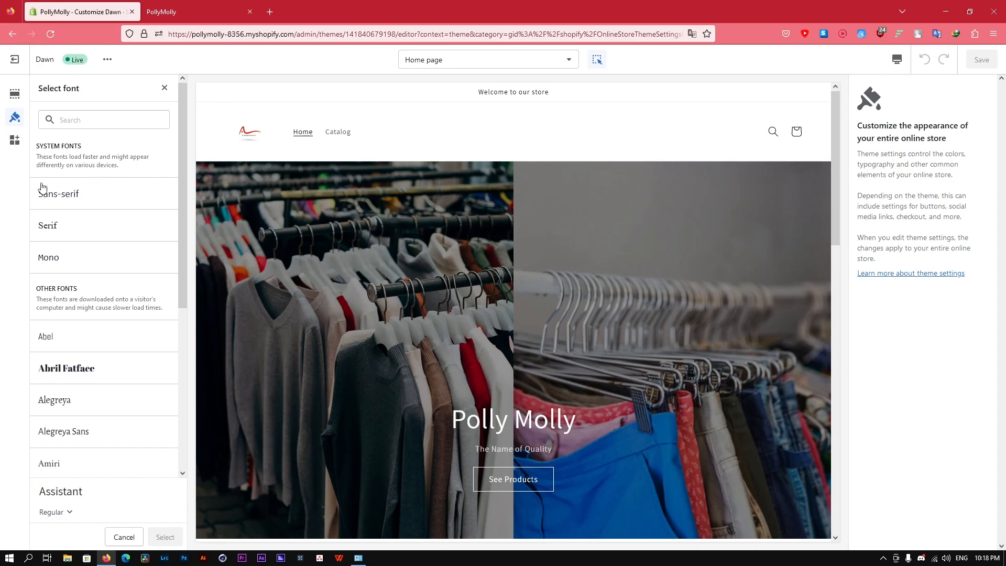
pyautogui.scroll(-4, 84, 175)
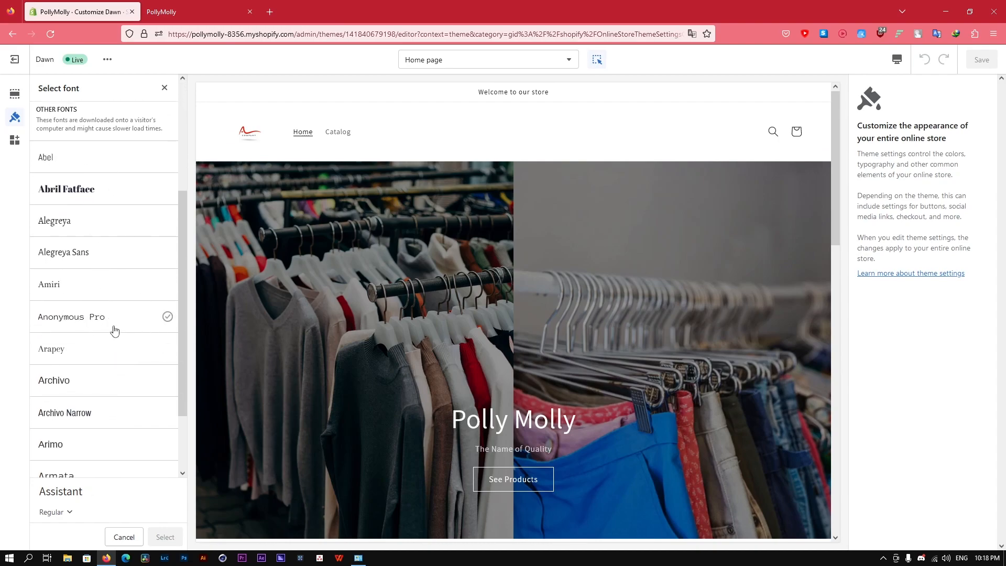
pyautogui.scroll(-2, 114, 335)
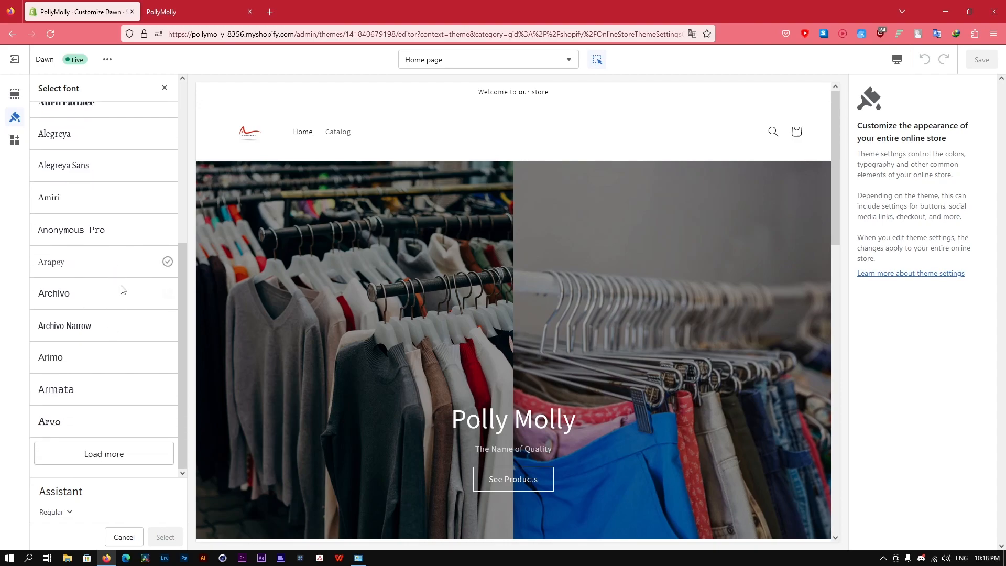
pyautogui.click(132, 453)
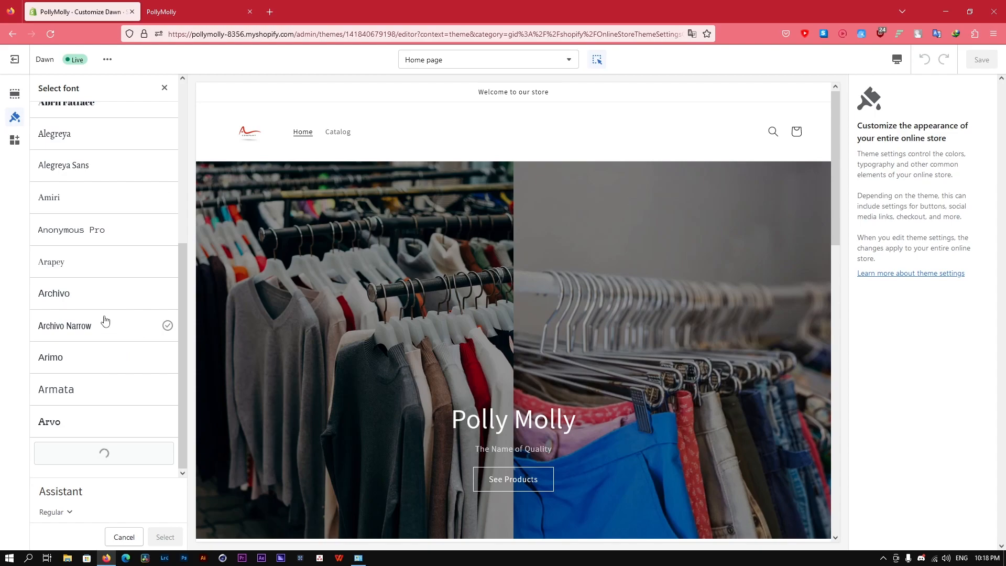
pyautogui.scroll(-5, 116, 364)
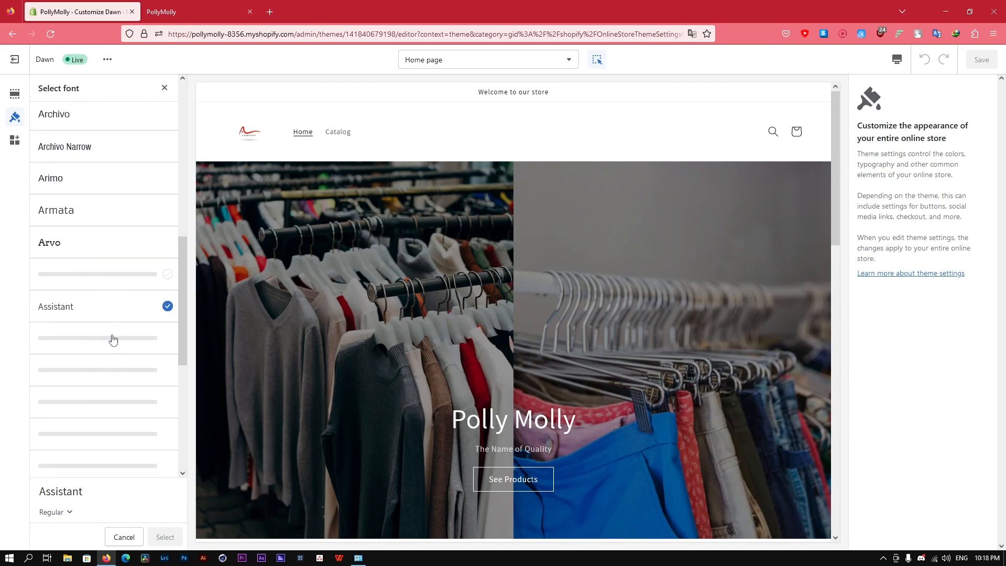
pyautogui.scroll(2, 77, 368)
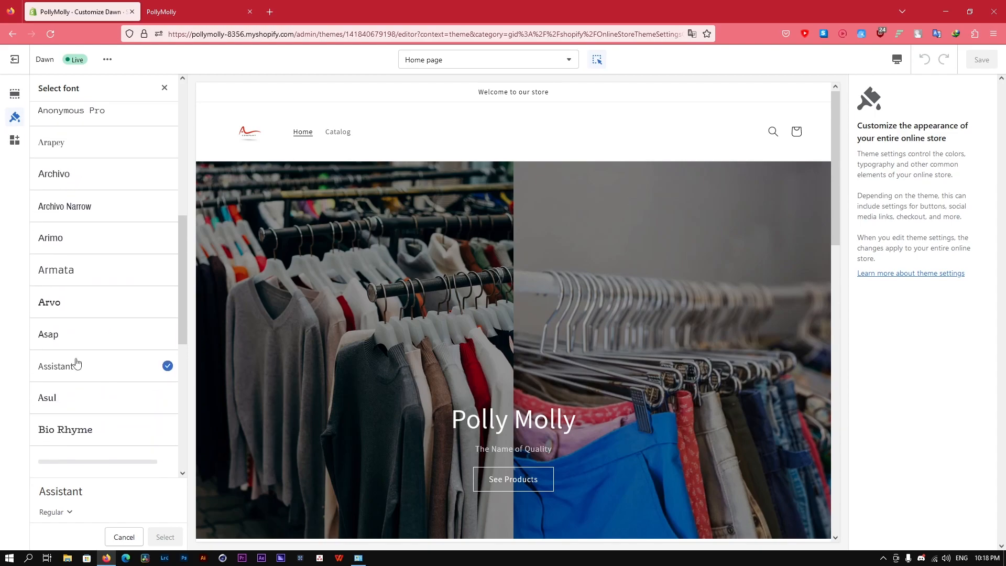
# Step: Try Bio Rhyme as the headings font and check it in the home page preview
pyautogui.scroll(-2, 74, 360)
pyautogui.click(99, 314)
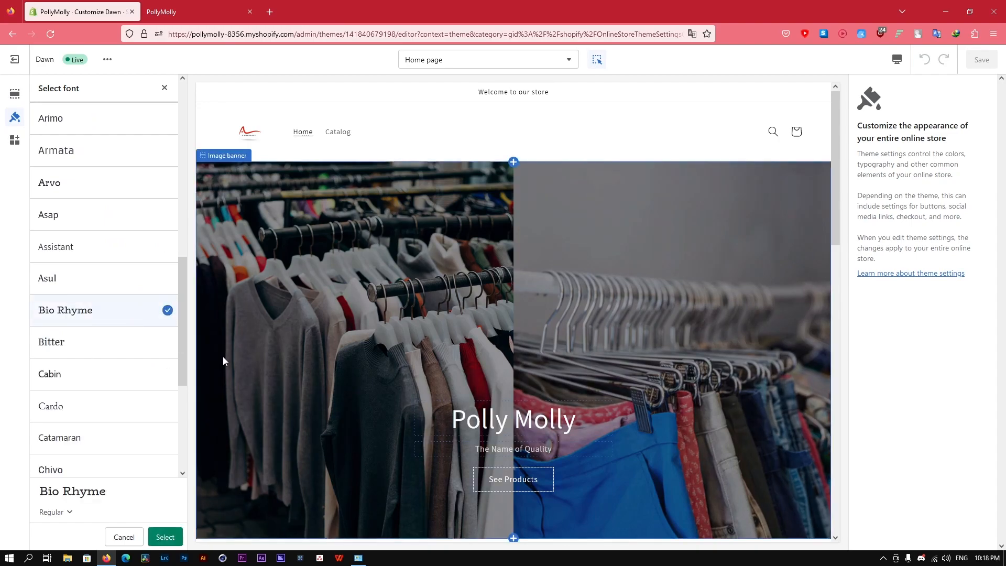
pyautogui.scroll(-2, 456, 422)
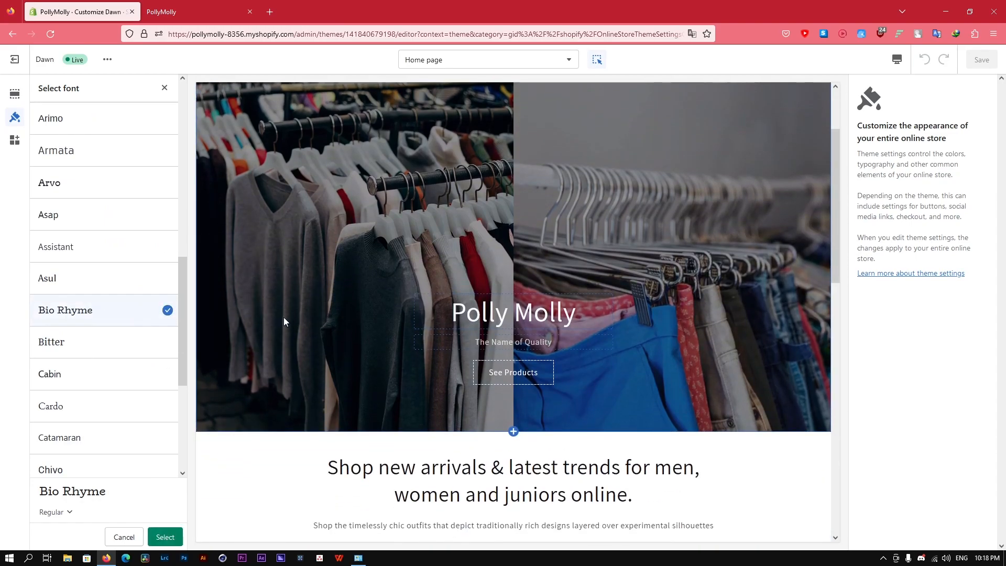
pyautogui.scroll(-1, 146, 359)
pyautogui.scroll(-2, 79, 386)
pyautogui.scroll(-1, 74, 360)
pyautogui.scroll(-1, 100, 366)
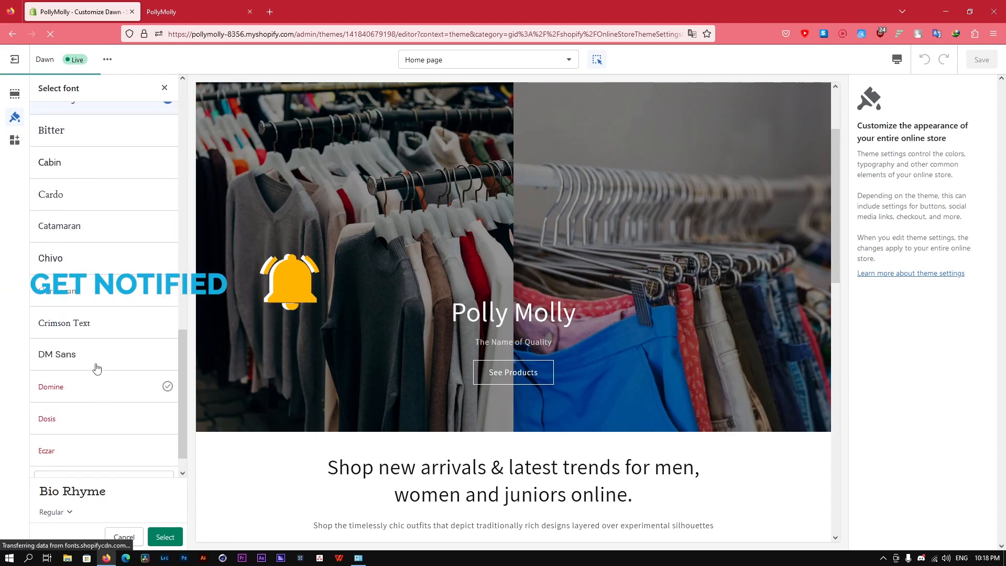
# Step: Set the headings font to Cabin Regular
pyautogui.scroll(2, 97, 369)
pyautogui.click(72, 253)
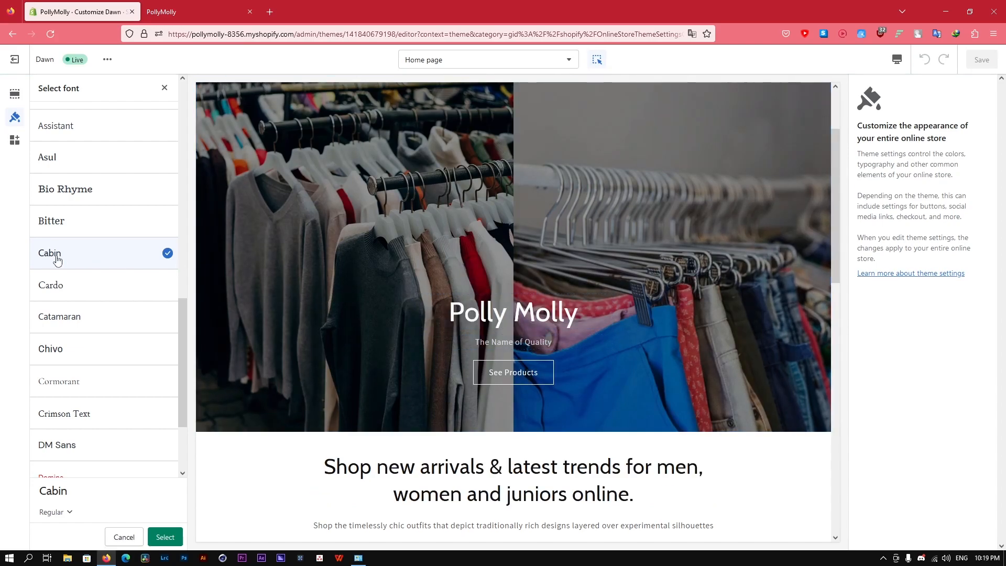
pyautogui.scroll(-2, 507, 322)
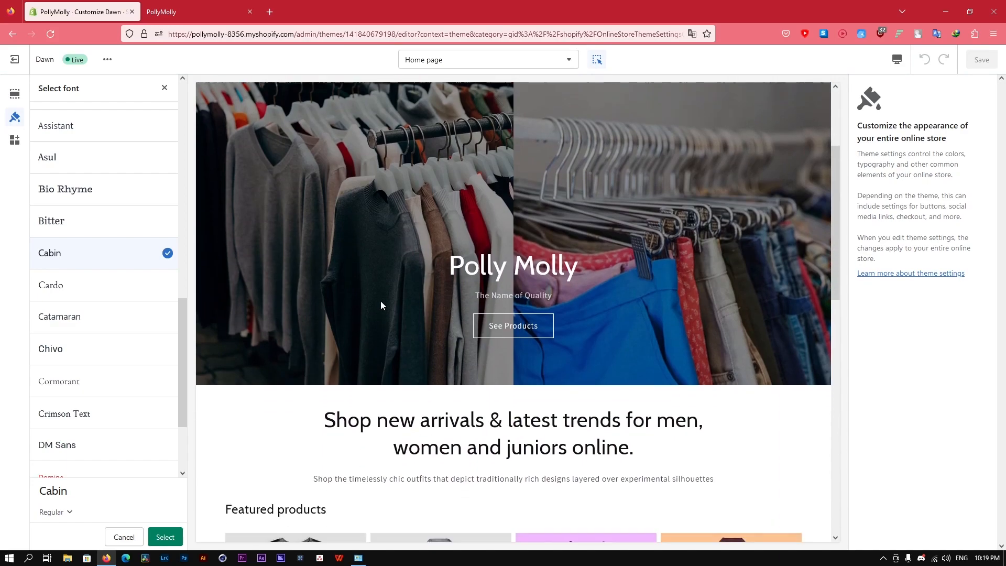
pyautogui.scroll(5, 110, 209)
pyautogui.scroll(5, 106, 206)
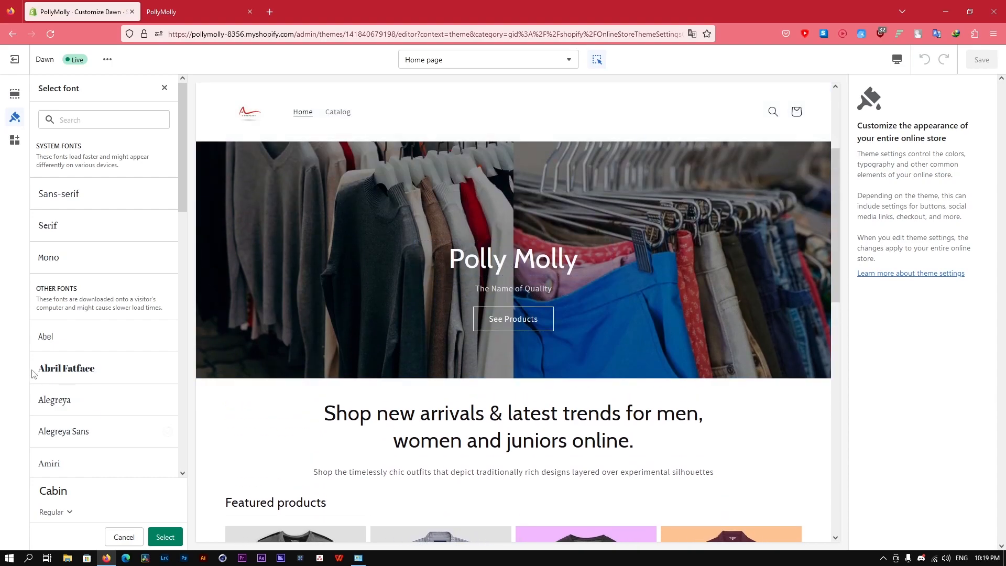
pyautogui.click(165, 537)
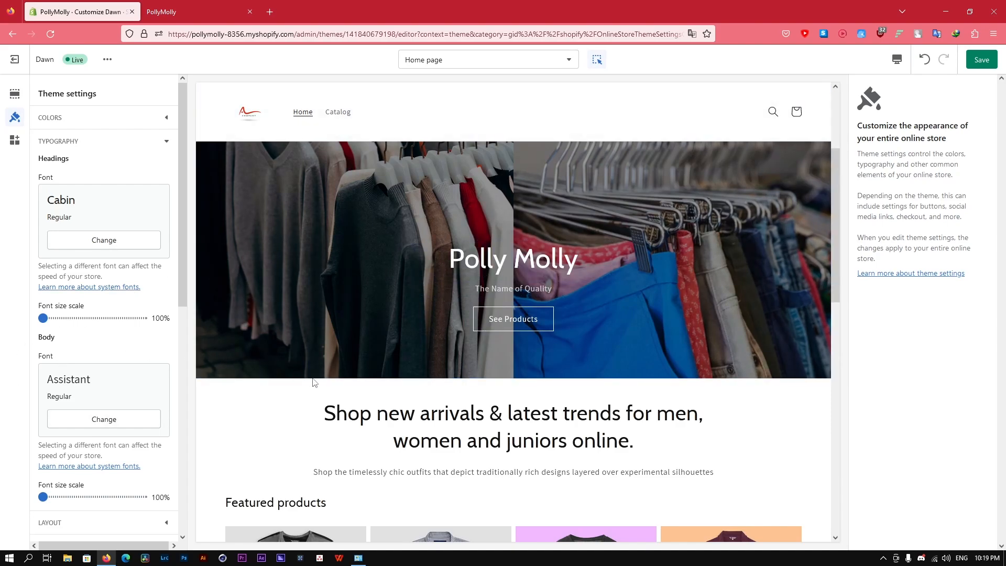
# Step: Set the body font to Anonymous Pro Regular
pyautogui.scroll(-2, 309, 381)
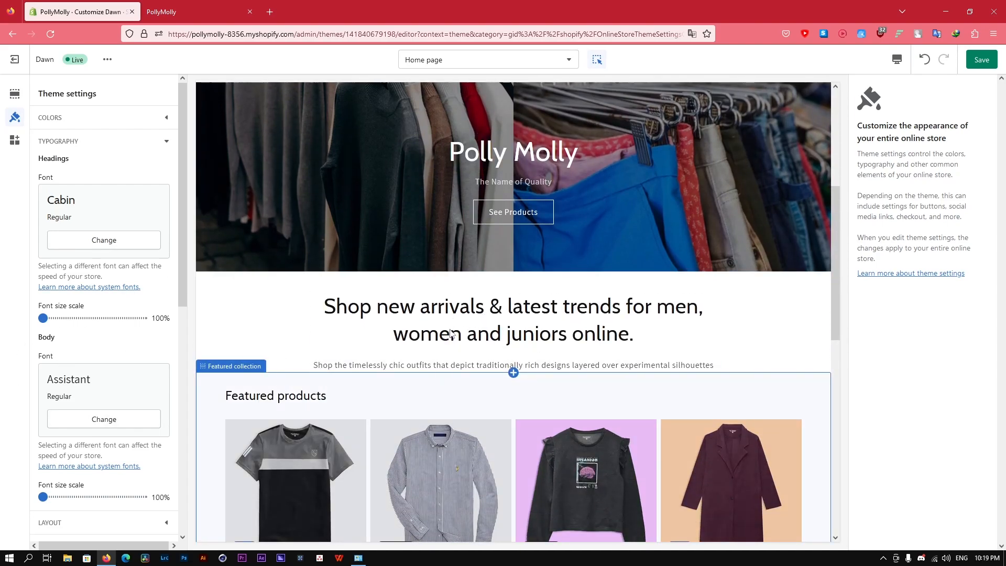
pyautogui.click(111, 419)
pyautogui.scroll(-5, 102, 305)
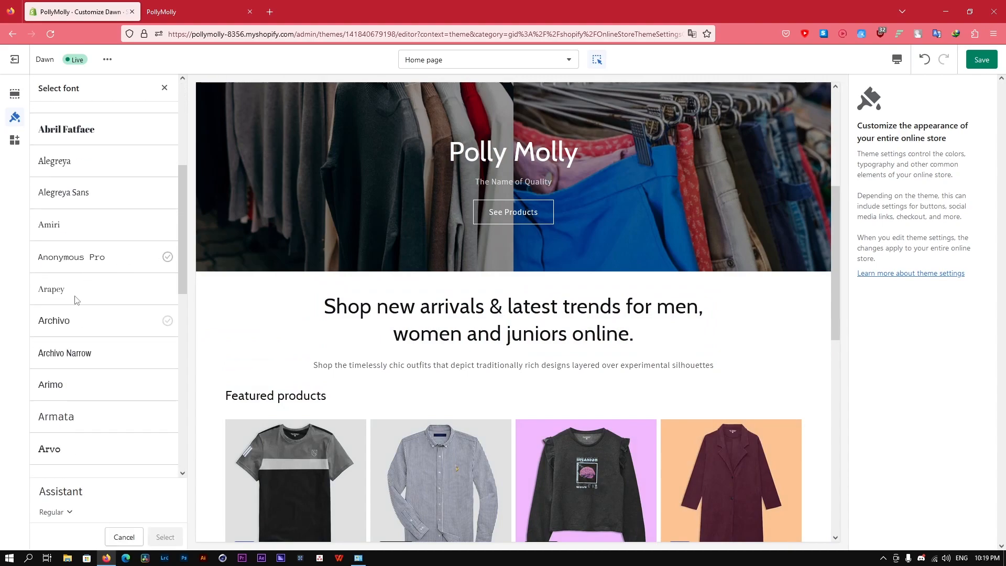
pyautogui.click(78, 264)
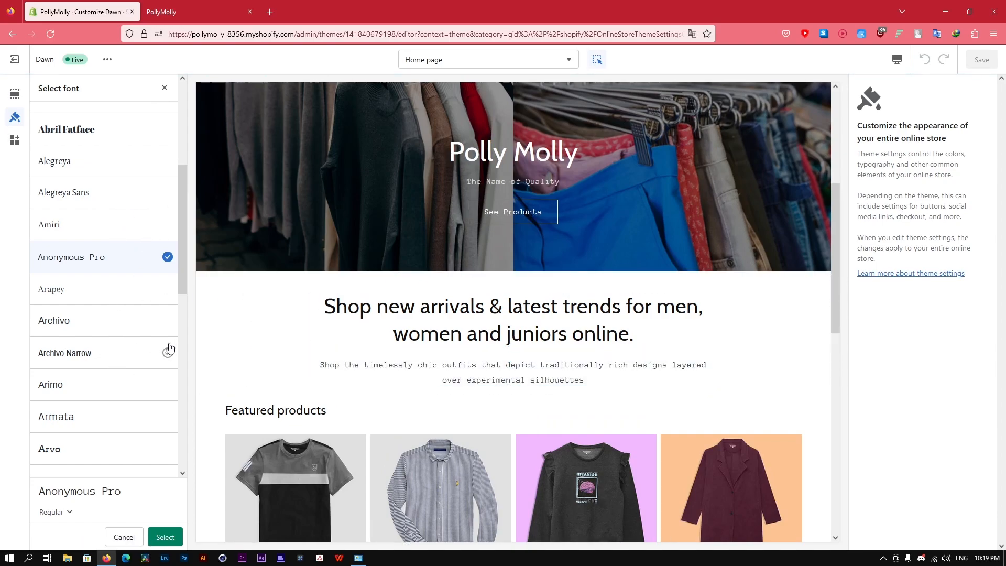
pyautogui.click(173, 540)
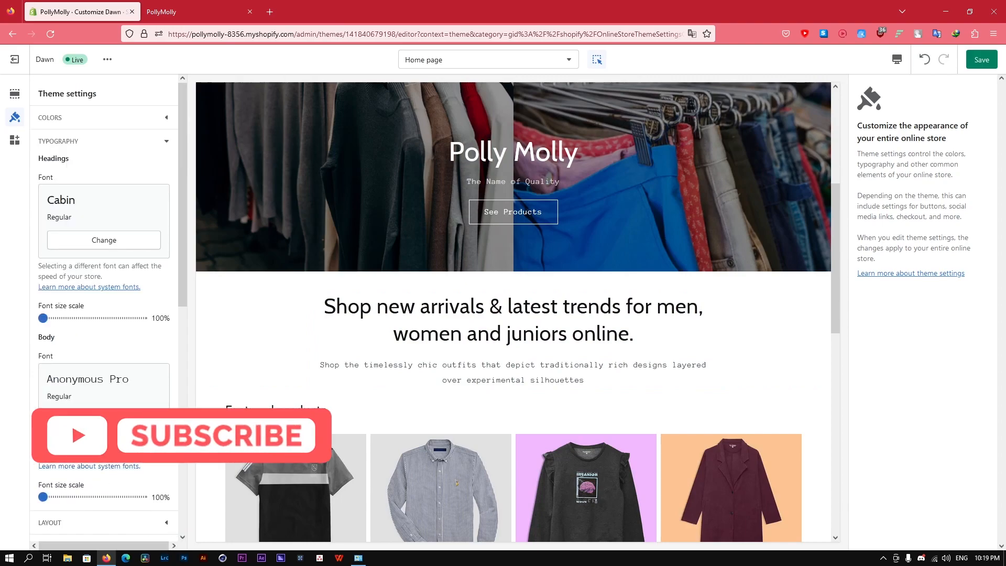
# Step: Set the font size scale to 120% for the headings and 105% for the body text
pyautogui.scroll(-3, 93, 320)
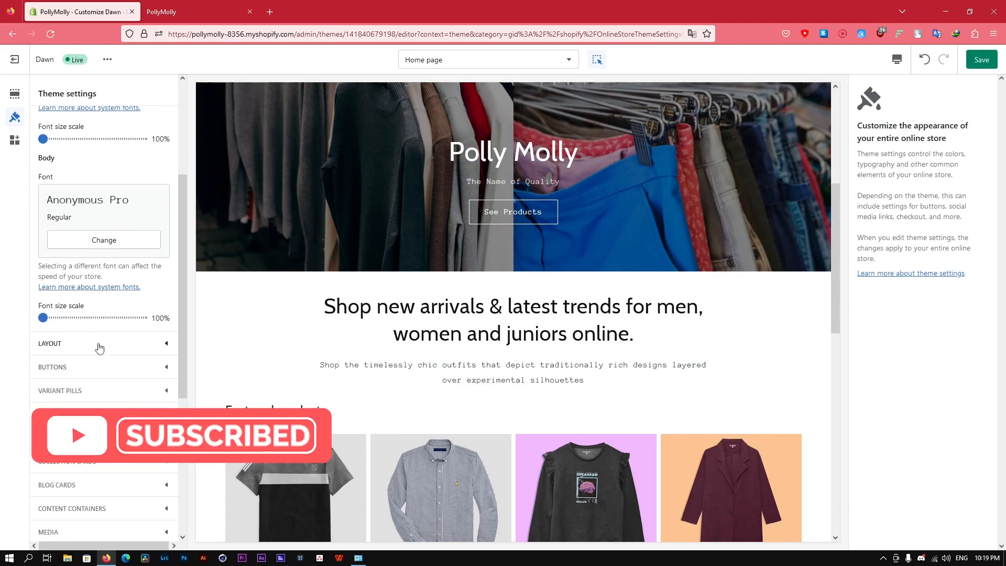
pyautogui.scroll(3, 121, 329)
pyautogui.scroll(3, 401, 353)
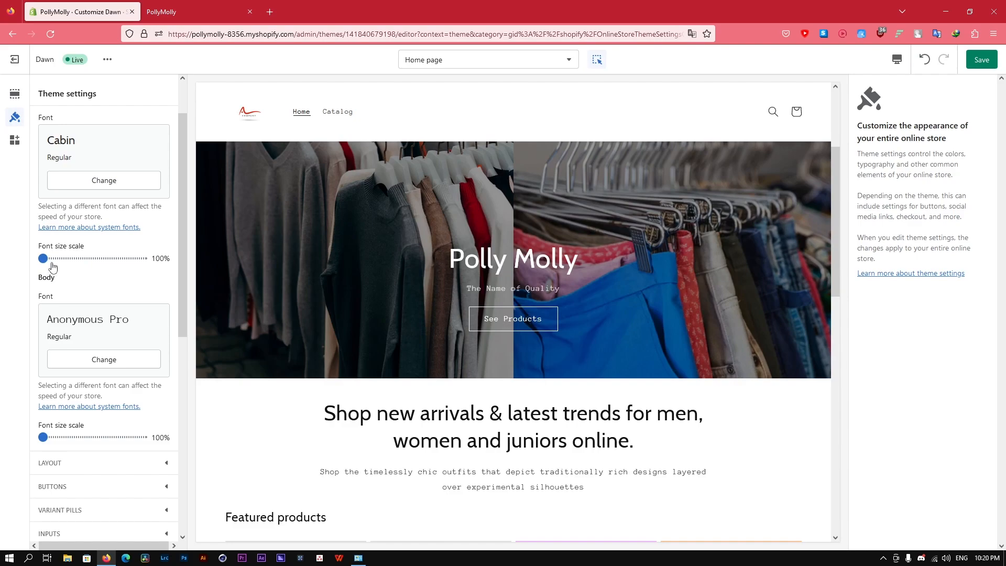
pyautogui.moveTo(44, 260); pyautogui.dragTo(83, 259)
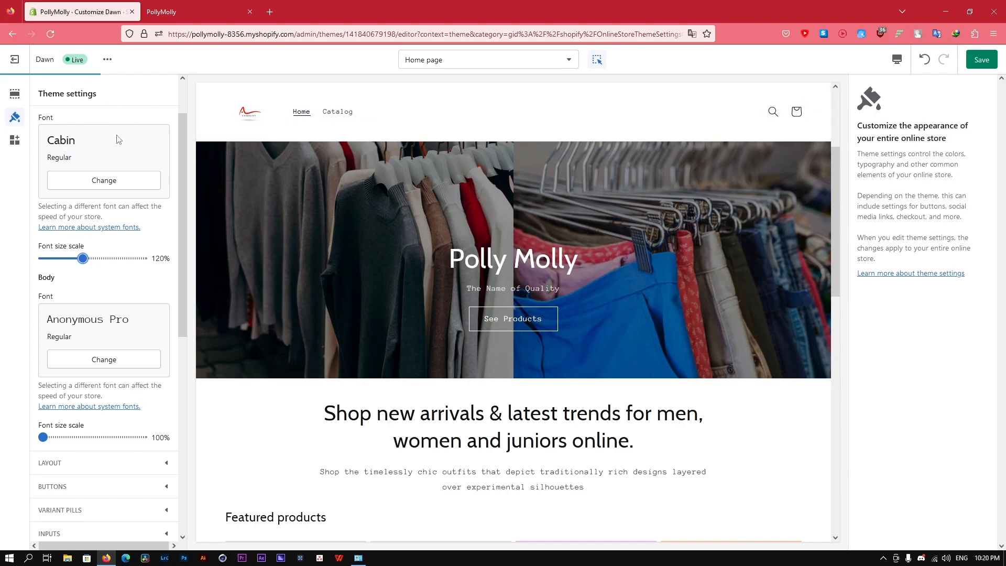
pyautogui.moveTo(43, 438); pyautogui.dragTo(56, 439)
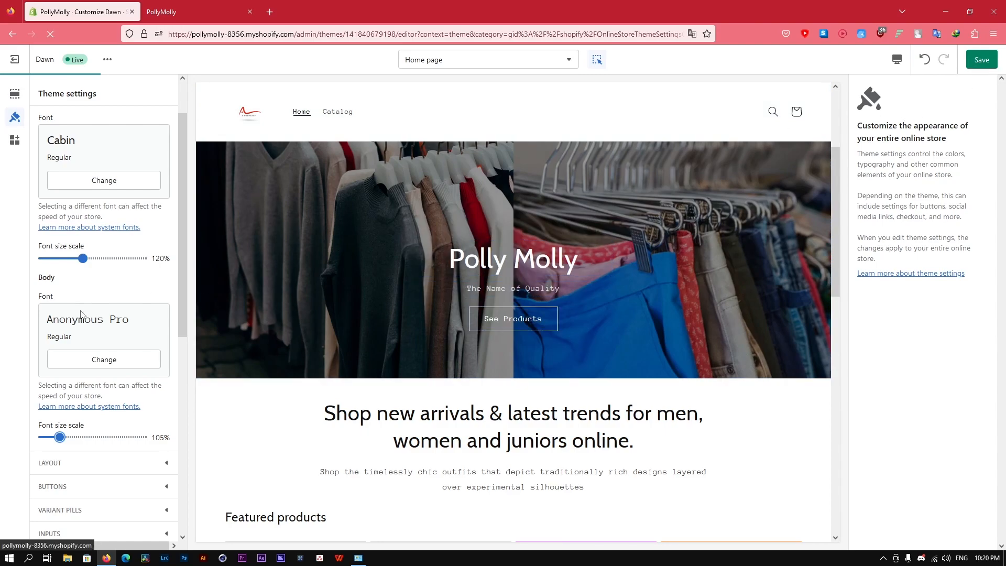
# Step: Check the enlarged fonts in the home page preview and compare them with the live storefront page
pyautogui.scroll(-3, 79, 365)
pyautogui.scroll(3, 79, 365)
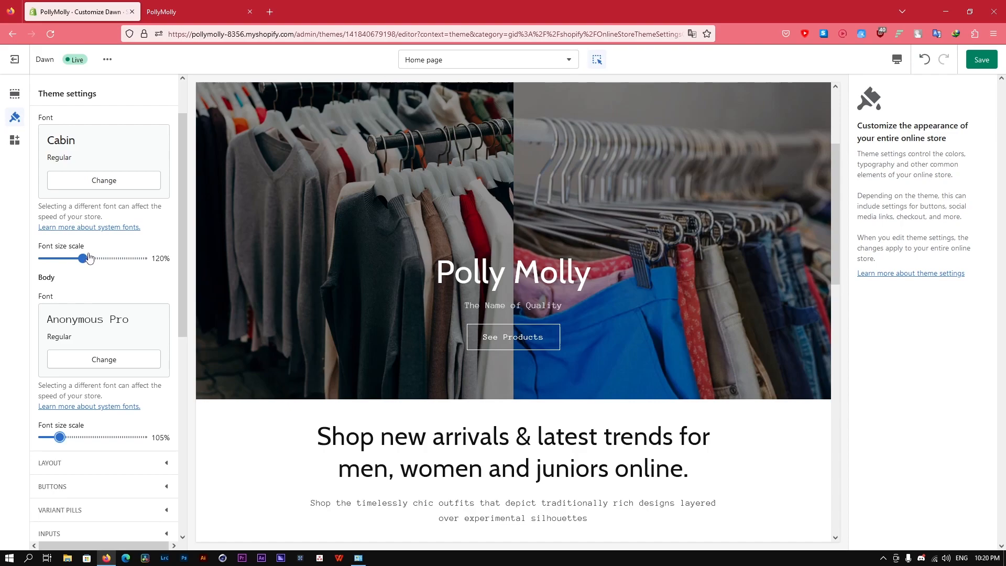
pyautogui.click(168, 8)
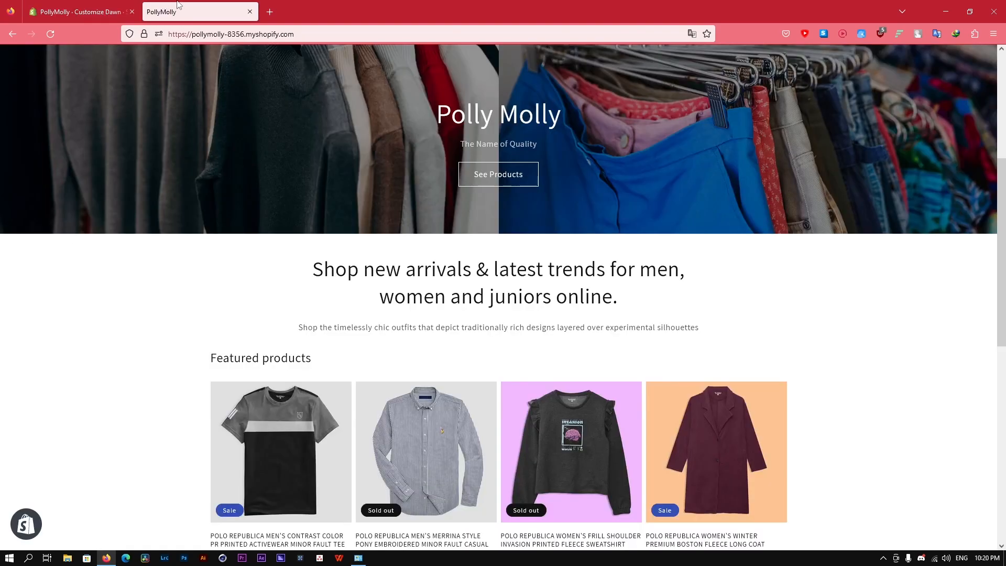
pyautogui.click(106, 4)
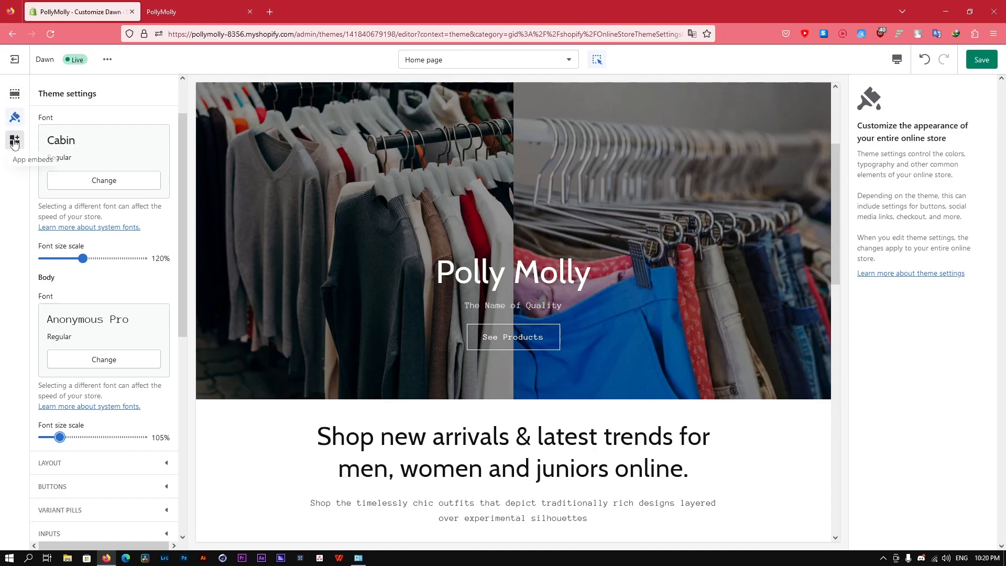
# Step: Search the web for "Theme for Shopify" in a new browser tab
pyautogui.click(277, 7)
pyautogui.write('Googel')
pyautogui.hotkey('ctrl', 'a')
pyautogui.write('Theme for Sho')
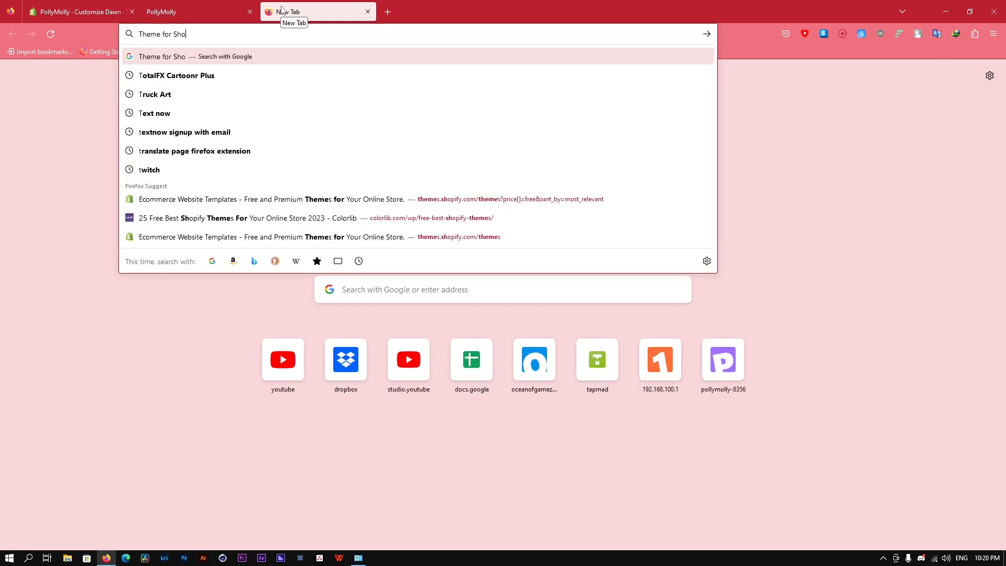
pyautogui.write('pify')
pyautogui.press('Return')
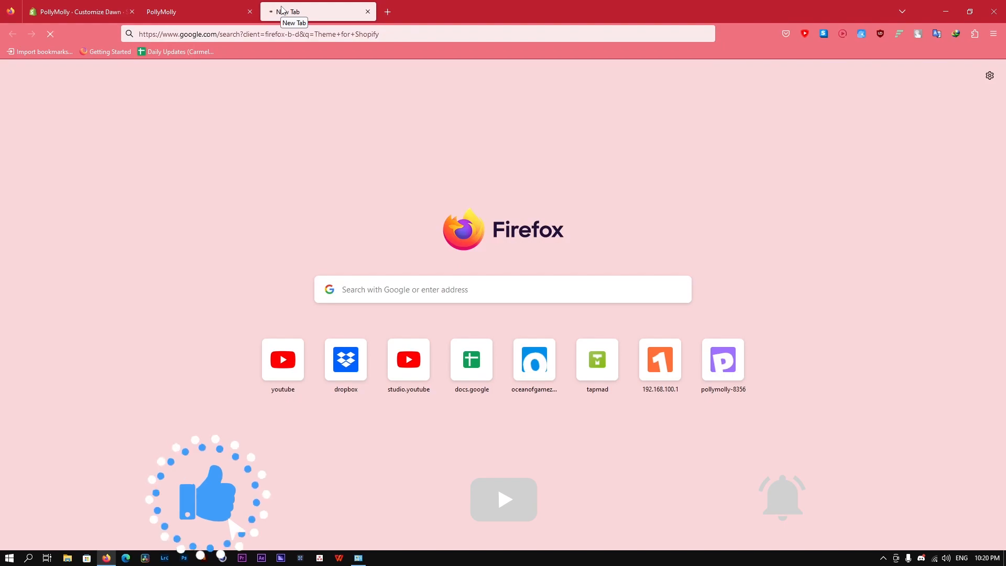
# Step: Open the Shopify Theme Store's list of all themes from the search results and browse the available themes
pyautogui.click(111, 7)
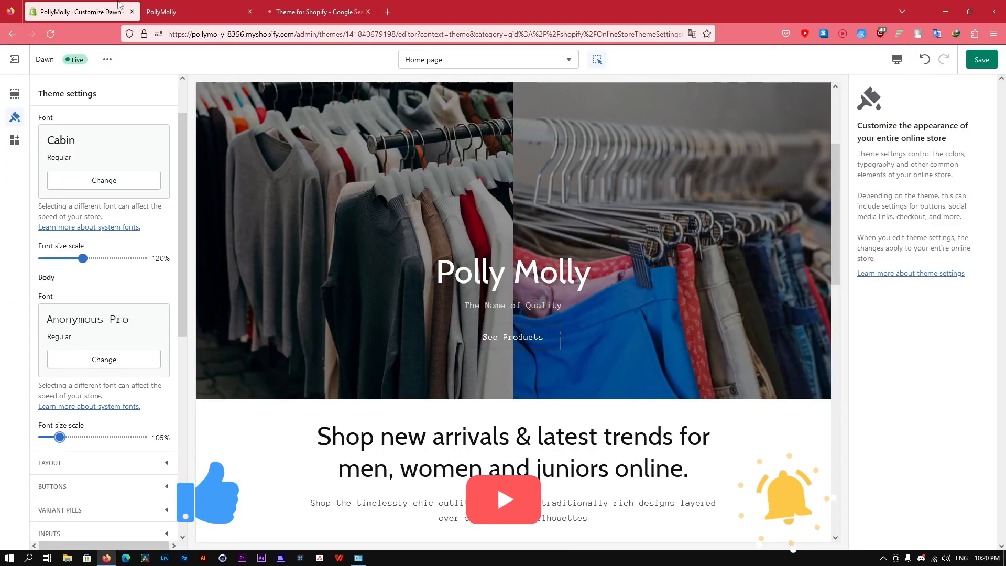
pyautogui.click(369, 5)
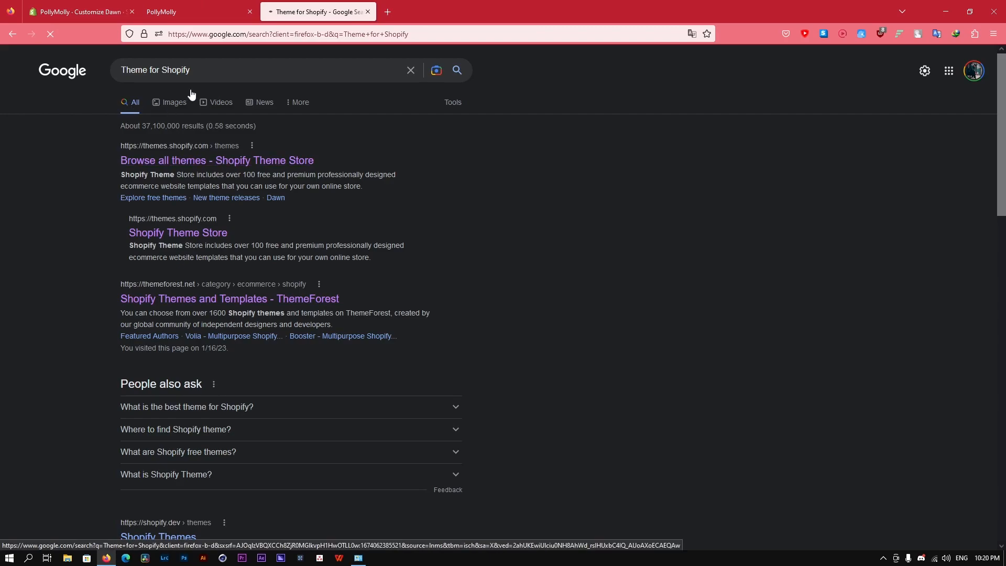
pyautogui.click(109, 10)
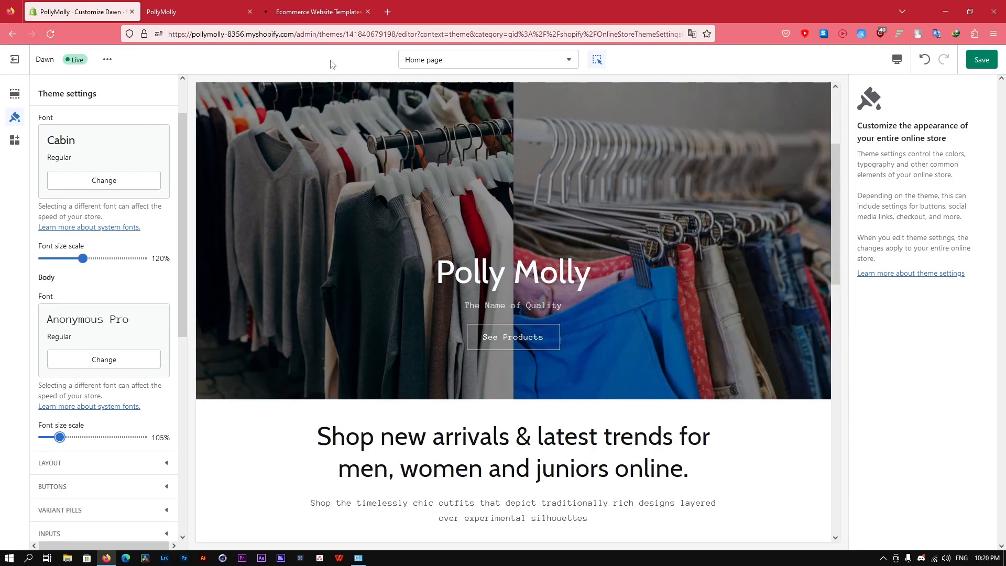
pyautogui.click(329, 12)
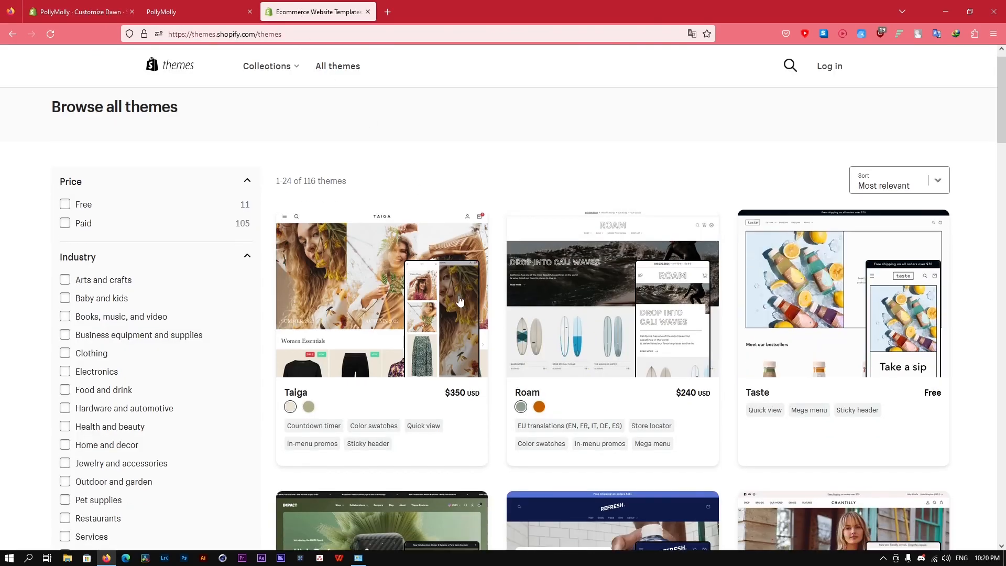
pyautogui.scroll(-2, 460, 300)
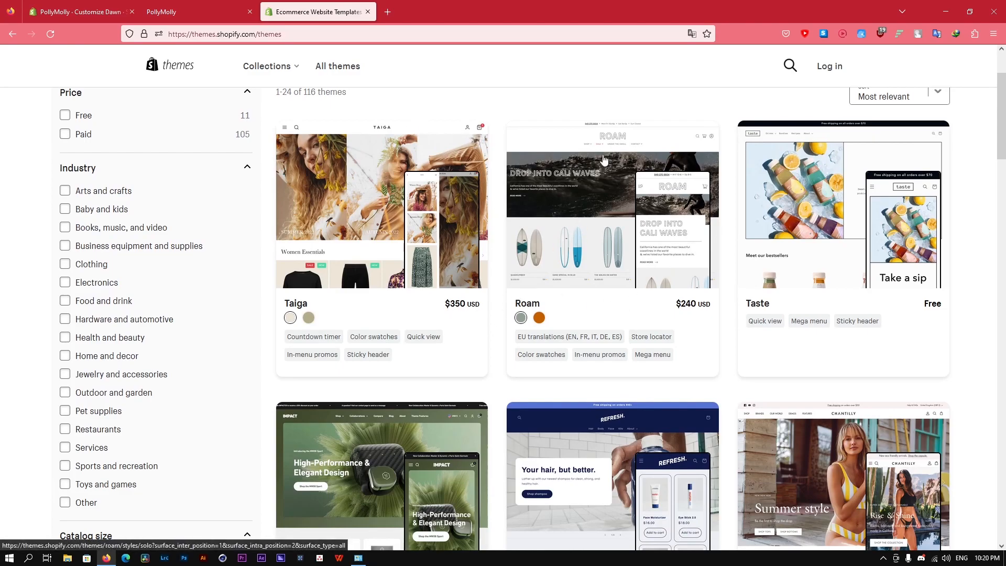
pyautogui.scroll(-1, 374, 346)
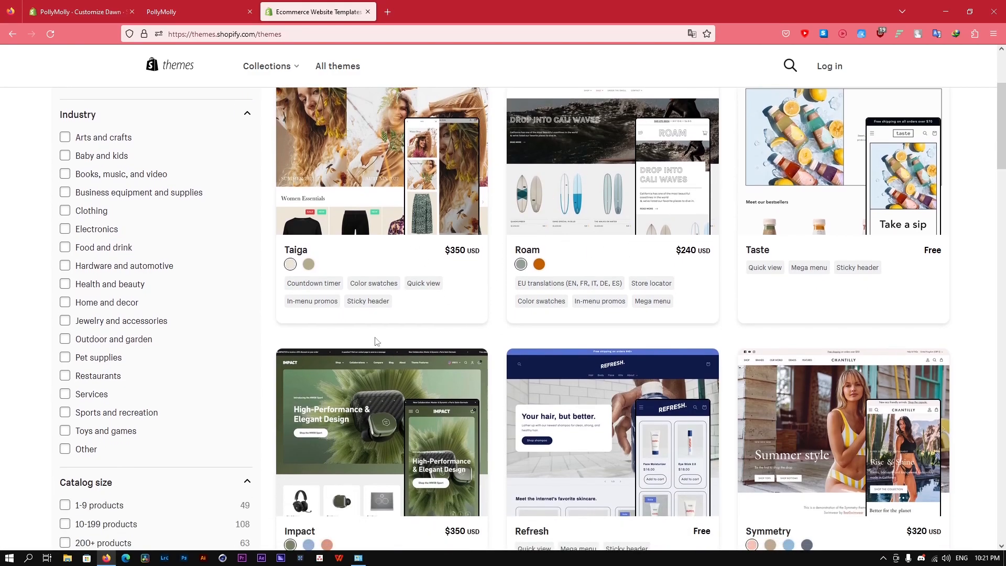
# Step: Return to the Dawn theme editor and look through the remaining theme settings sections below the typography settings
pyautogui.hotkey('ctrl', '1')
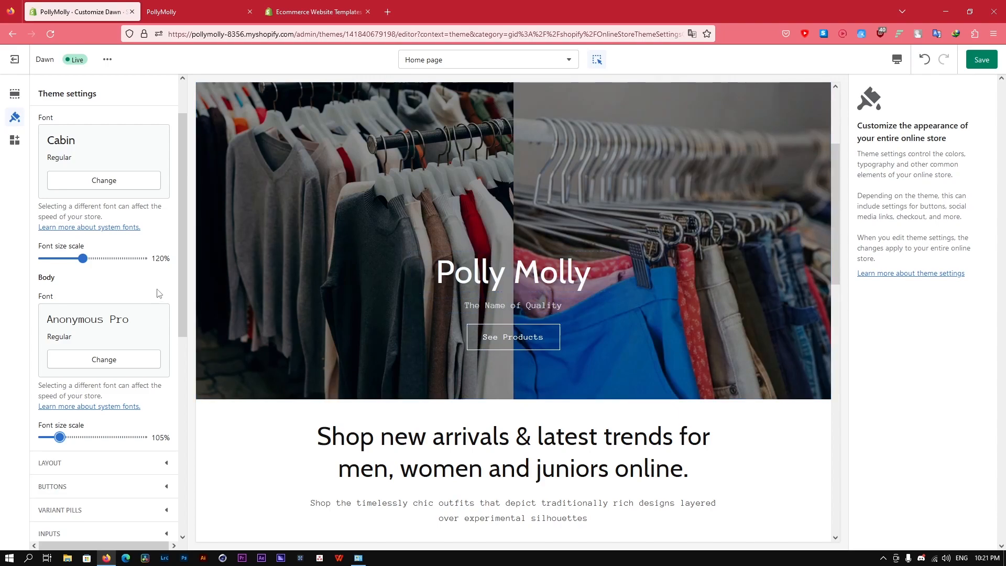
pyautogui.scroll(-7, 153, 293)
pyautogui.scroll(2, 149, 341)
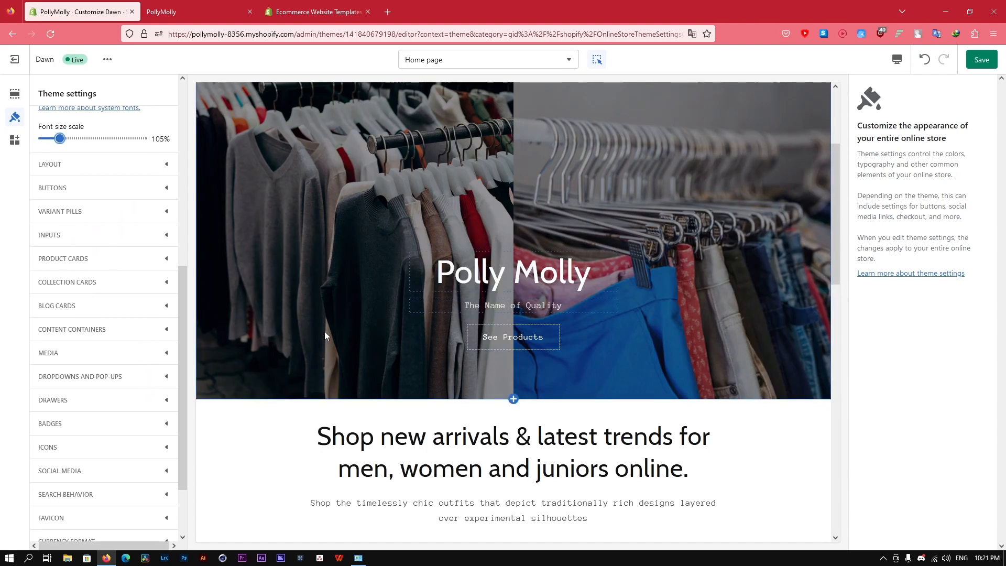